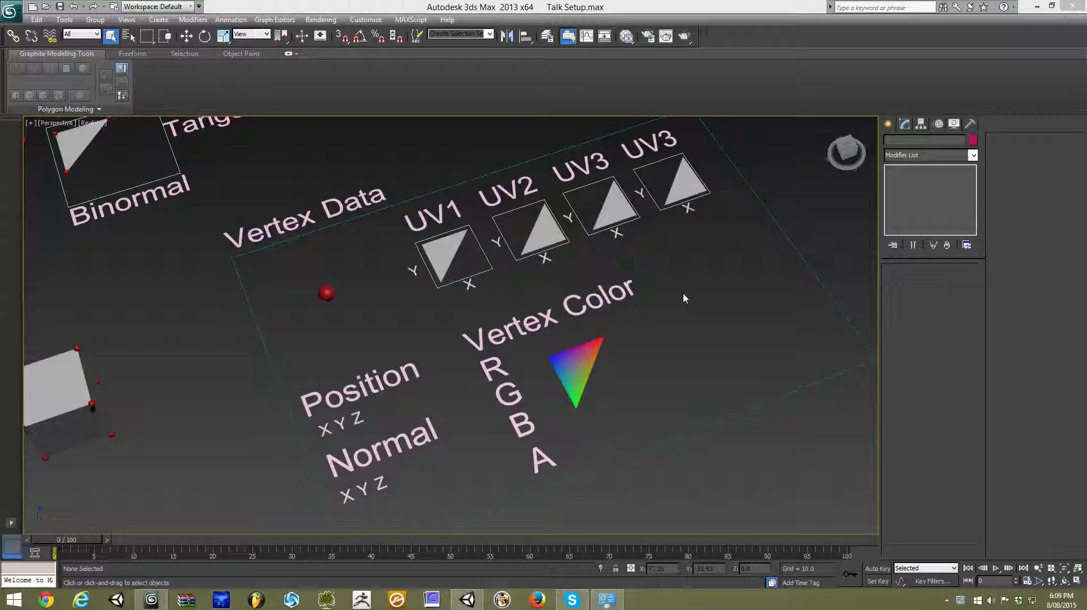
- Pan and zoom out to frame the Vertex Data labels with the UV1, Tangent and Vertex Tri objects
middle_drag(684, 249, 681, 269)
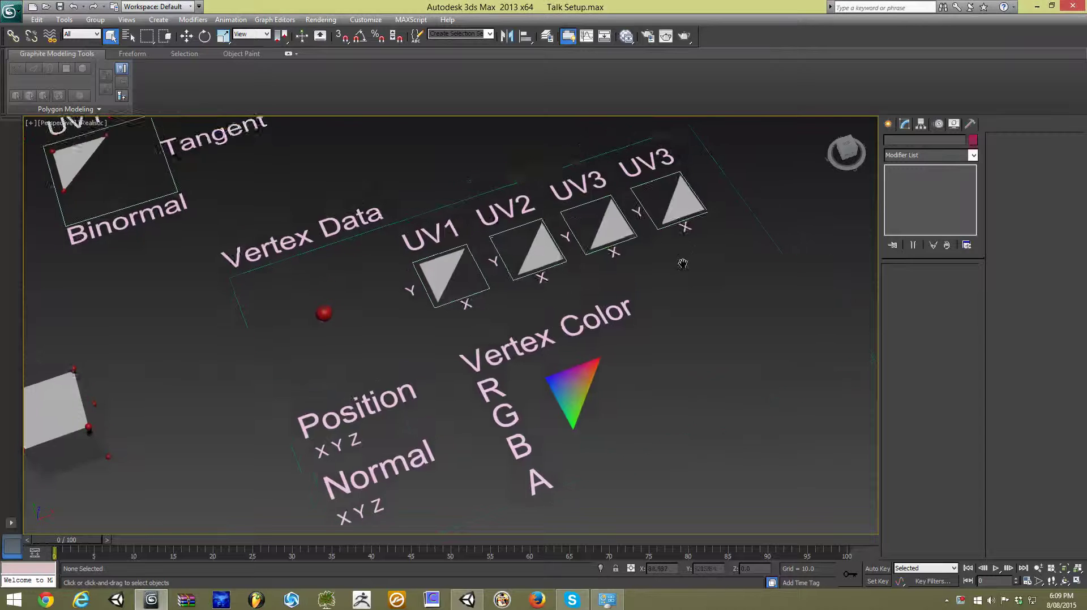
scroll(676, 272, down, 3)
middle_drag(529, 262, 589, 262)
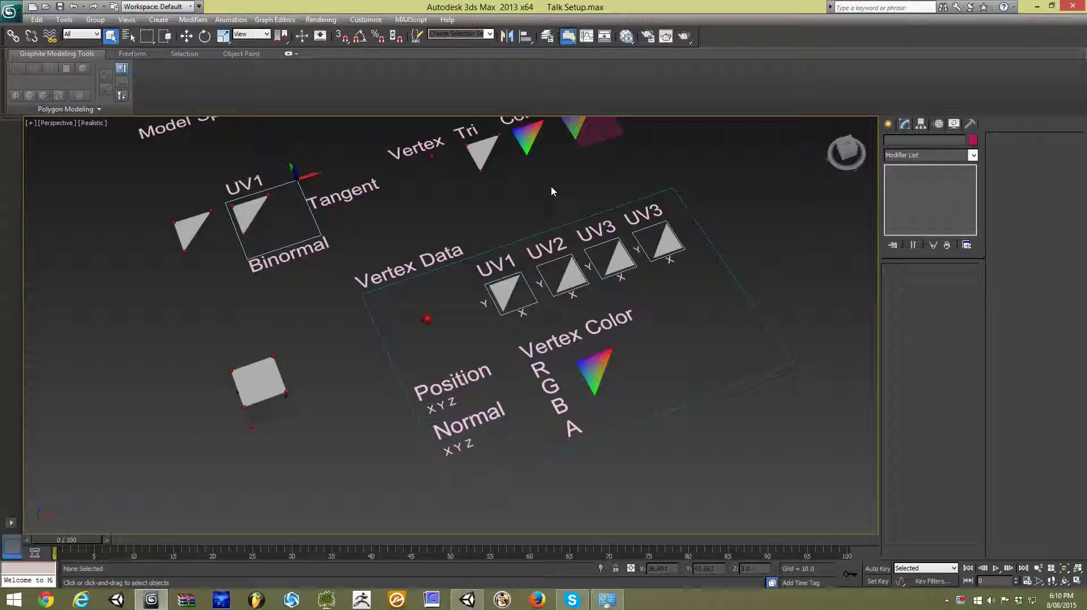
middle_drag(384, 235, 478, 212)
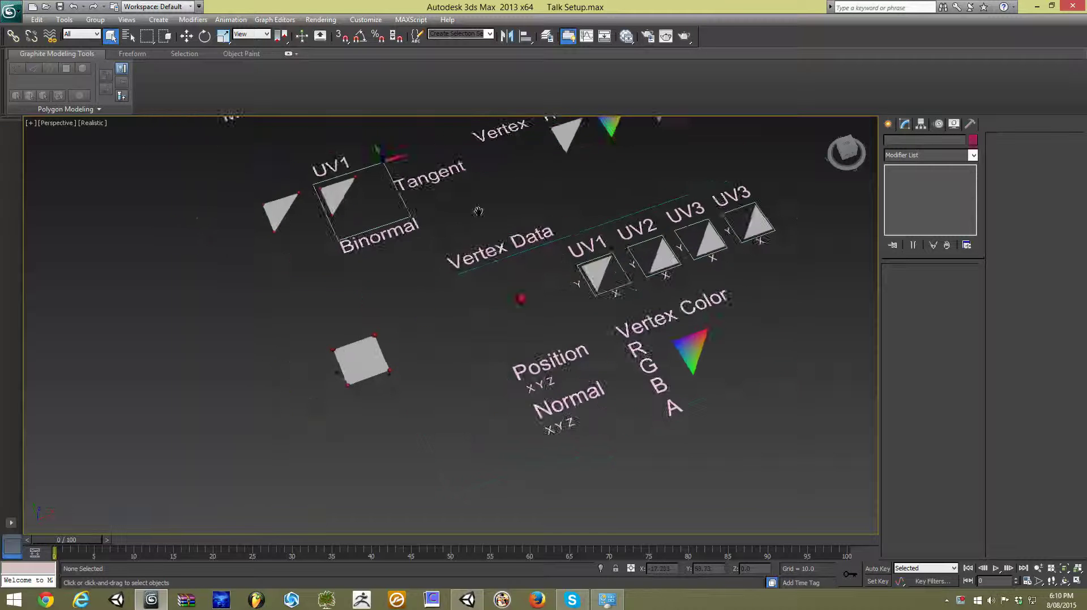
- Zoom in and orbit around the cube, then turn on Edged Faces (F4) to show its triangle edges
scroll(478, 211, up, 2)
middle_drag(408, 250, 402, 245)
scroll(403, 246, up, 2)
middle_drag(362, 307, 480, 272)
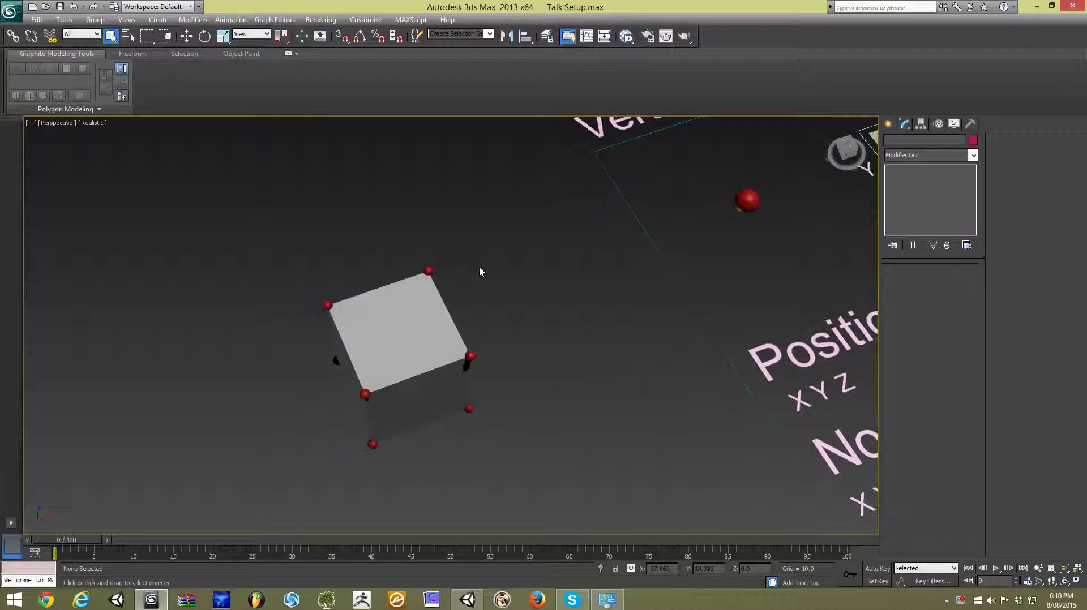
drag(844, 152, 841, 152)
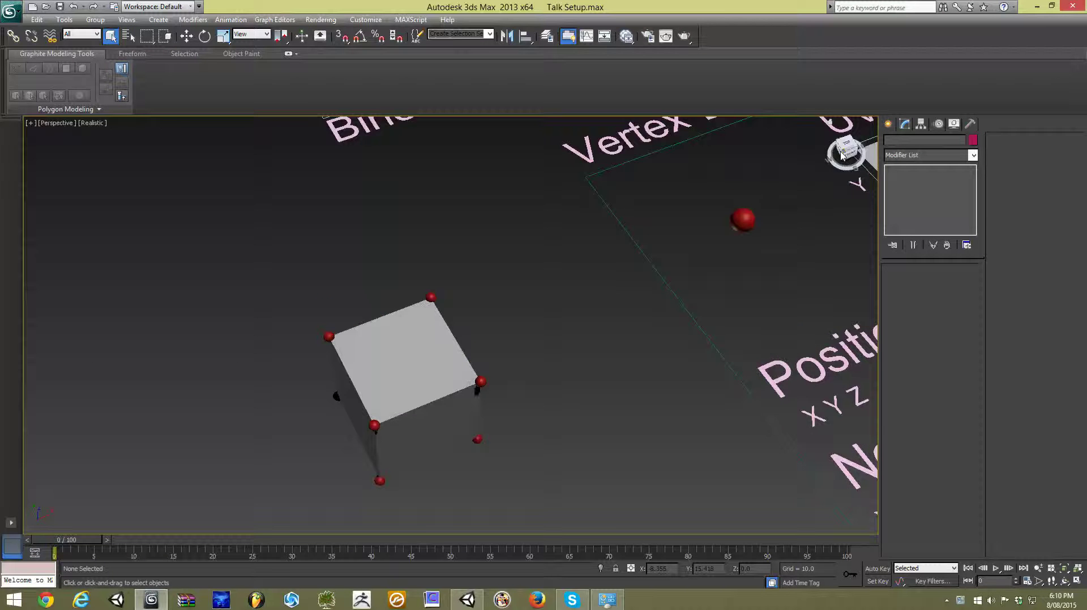
middle_drag(555, 354, 513, 209)
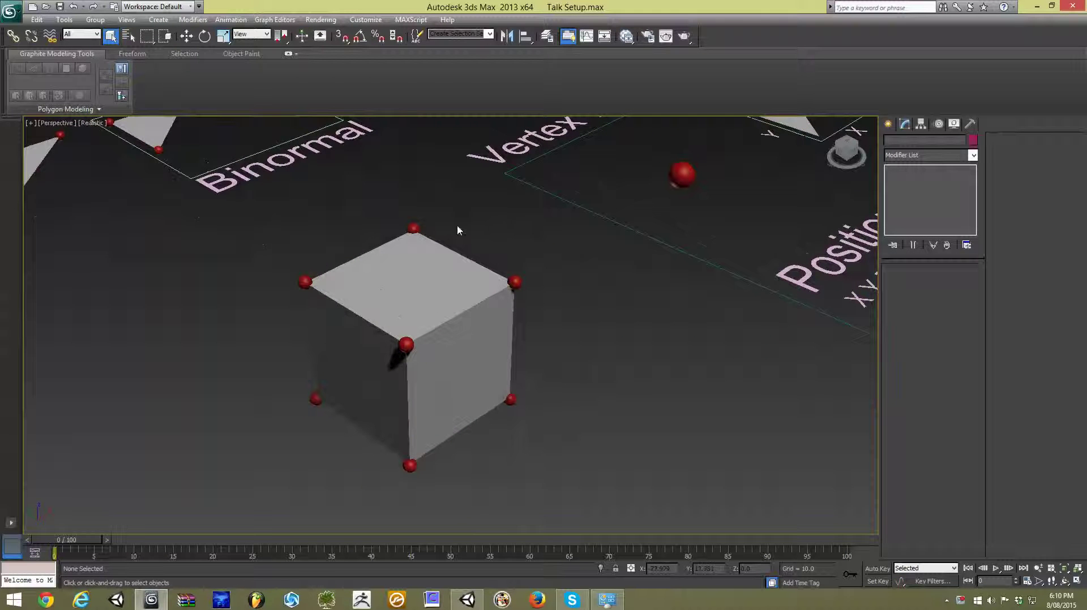
key(F4)
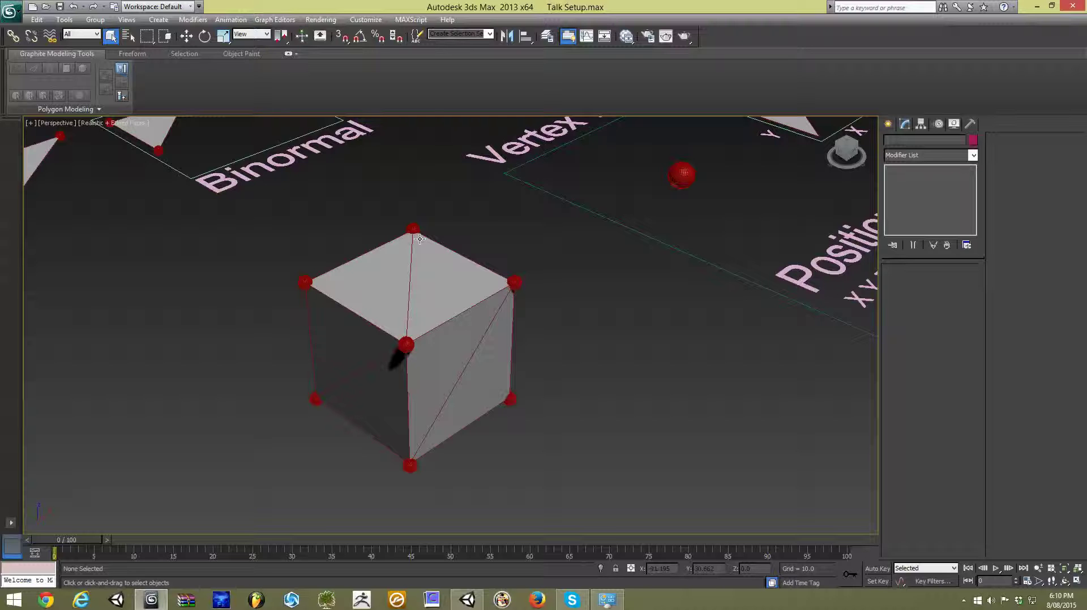
- Zoom out and pan over to the Vertex, Tri, Color and Fragment objects
scroll(420, 239, down, 6)
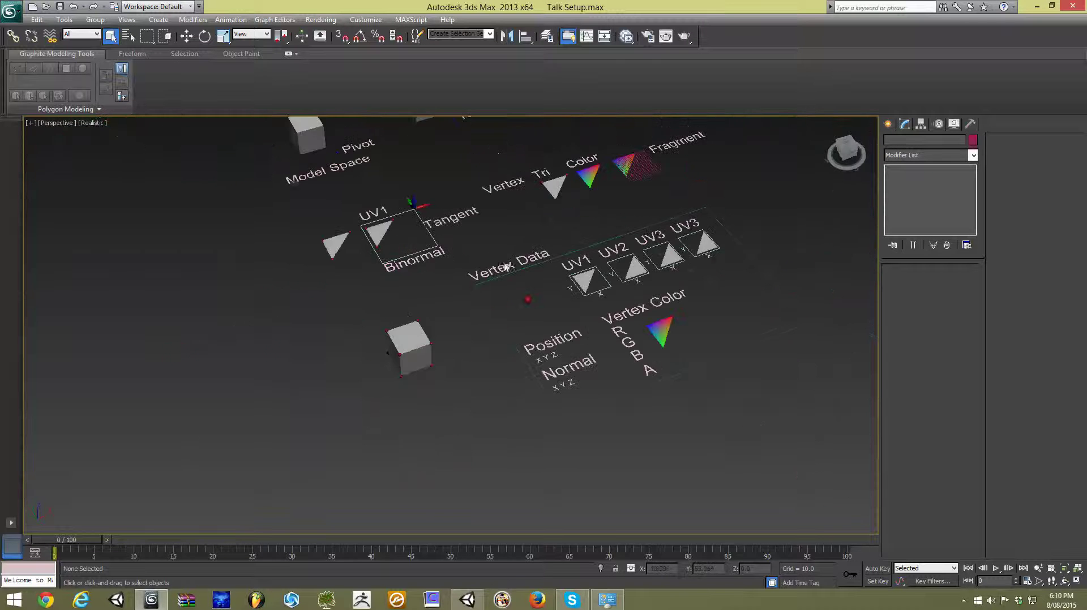
scroll(436, 249, up, 5)
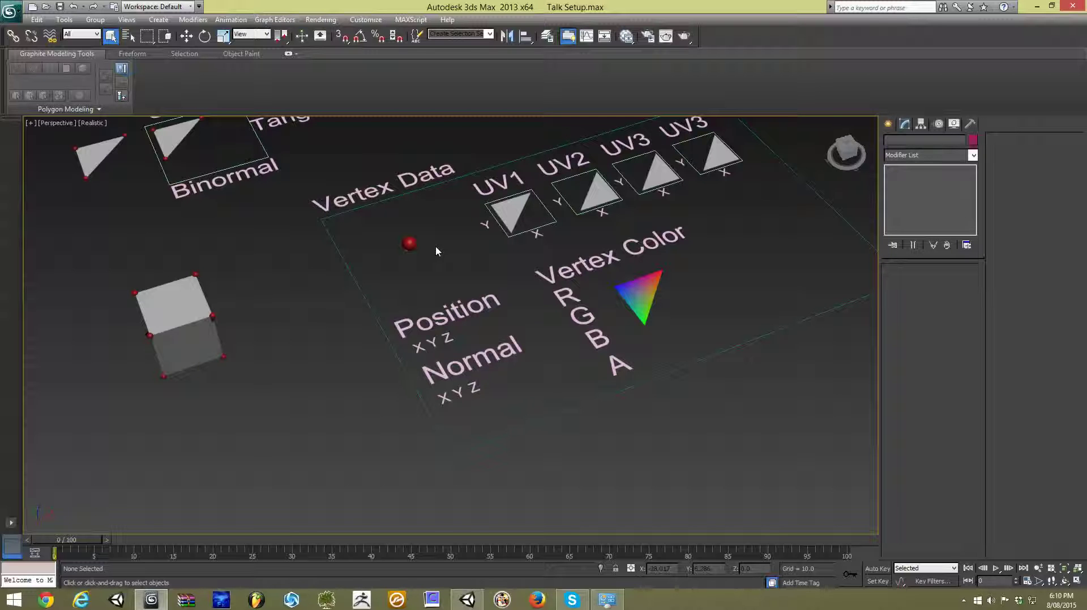
scroll(320, 294, up, 6)
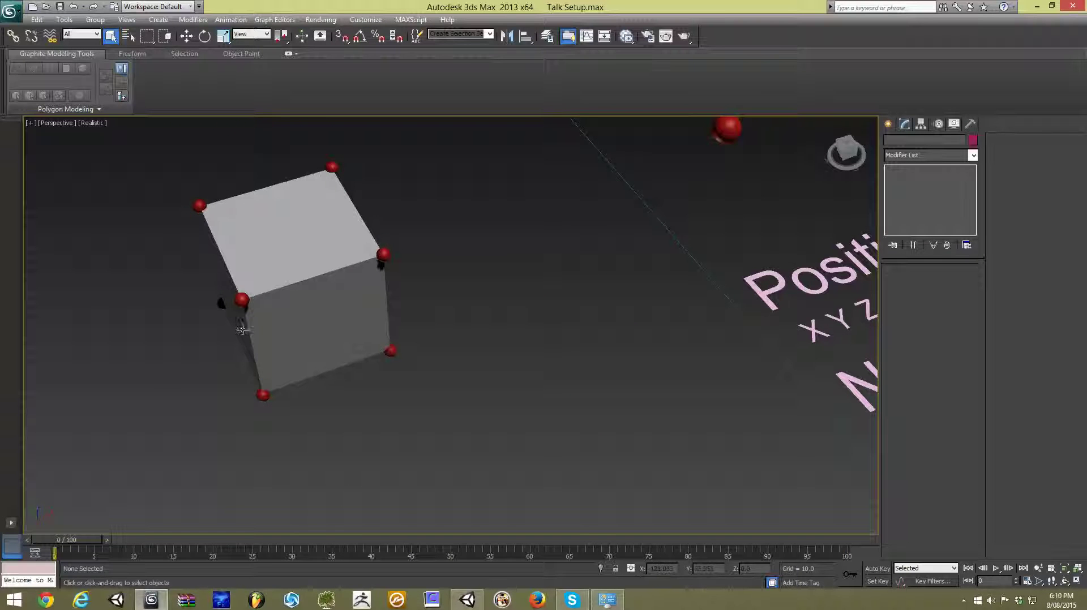
scroll(518, 278, down, 6)
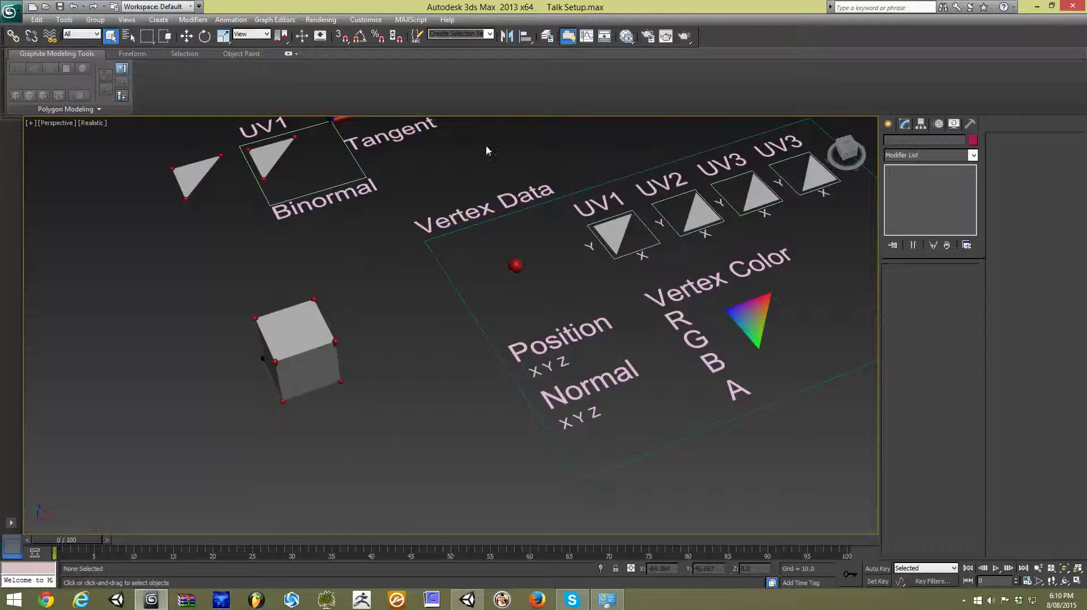
middle_drag(486, 147, 408, 263)
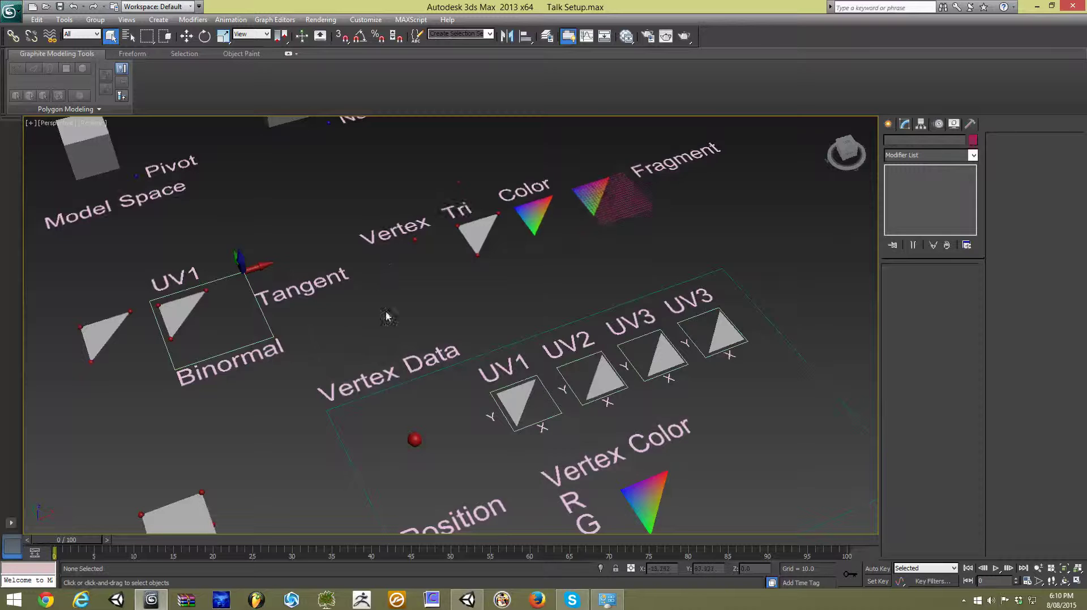
- Pan down to centre the Vertex Data board showing its Position, Normal and Vertex Color RGBA entries
middle_drag(387, 317, 374, 223)
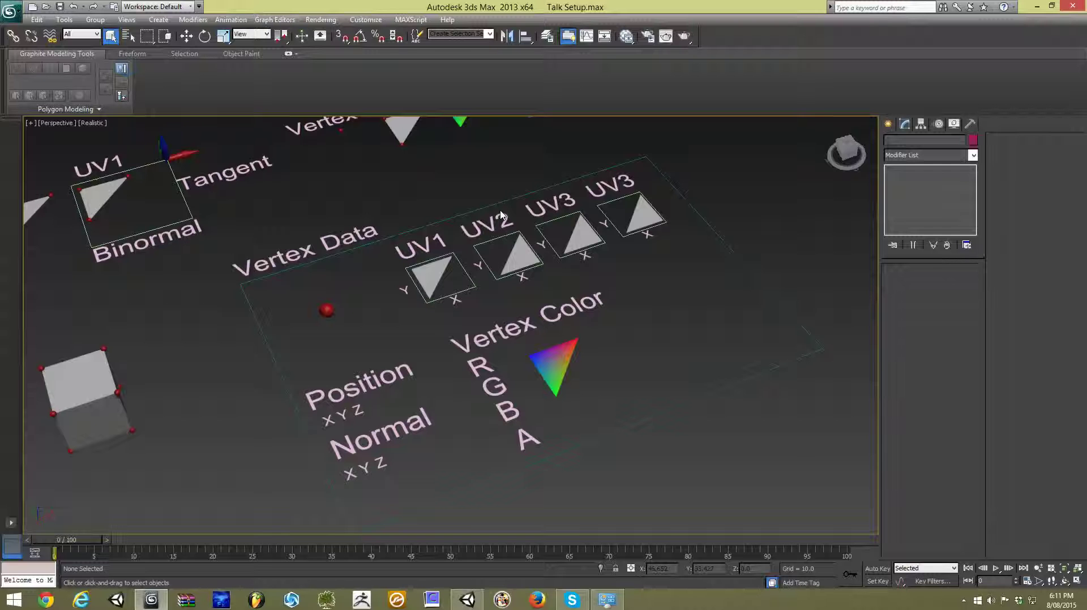
- Move in close on the cube, then centre the cube and Pivot sphere in view
middle_drag(124, 318, 287, 263)
middle_drag(337, 380, 376, 373)
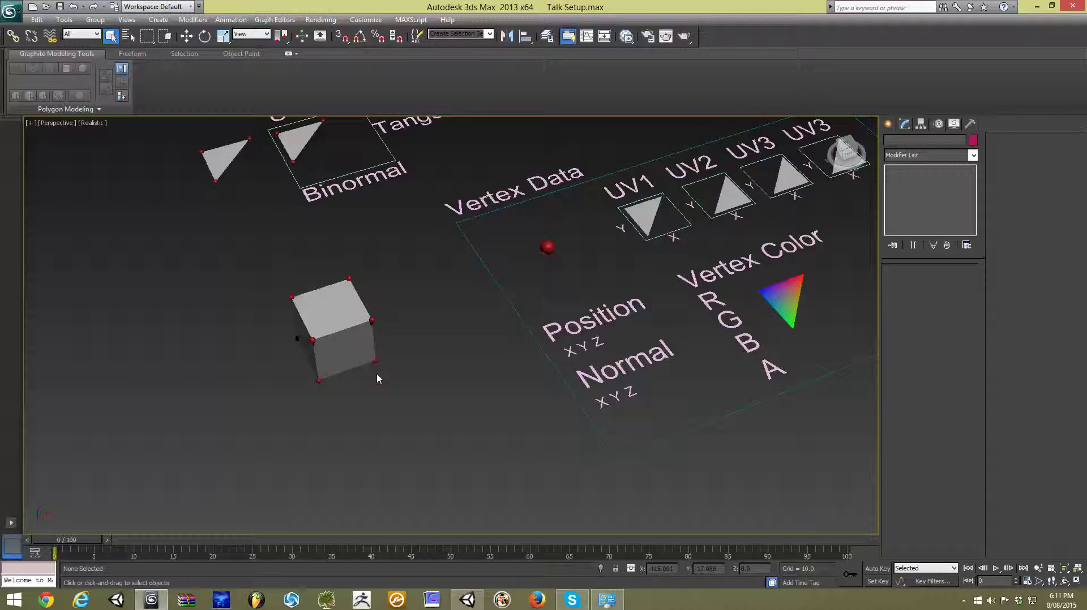
scroll(376, 372, up, 5)
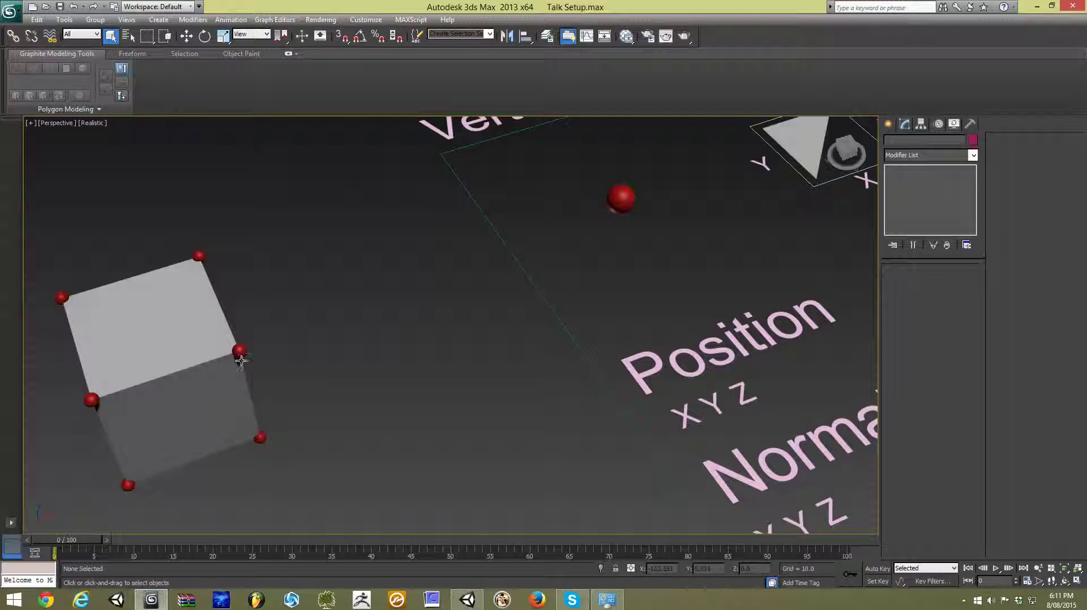
scroll(338, 280, down, 5)
middle_drag(342, 280, 481, 436)
scroll(483, 436, up, 4)
scroll(481, 432, up, 3)
middle_drag(222, 329, 432, 352)
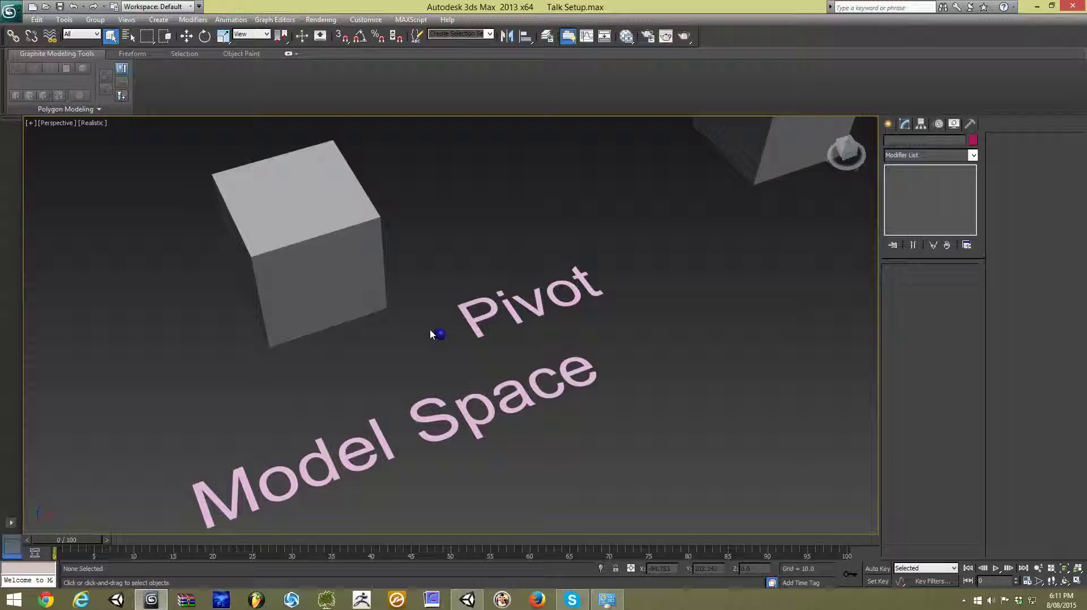
- Pull back past the Vertex Data area and finish on the Vertex, Tri, Color and Fragment row
middle_drag(434, 354, 397, 318)
scroll(397, 342, down, 3)
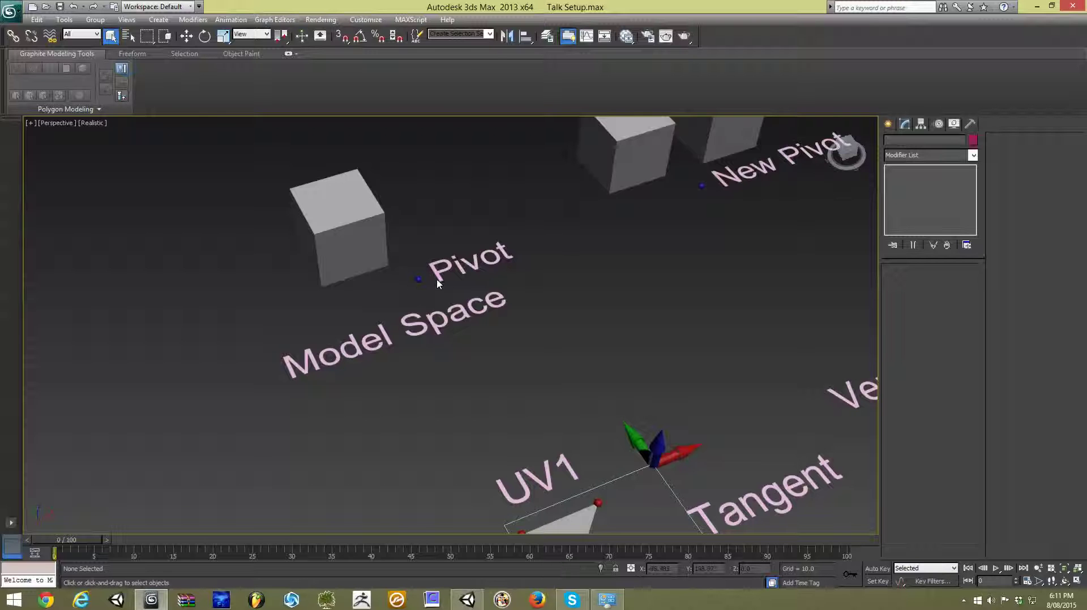
middle_drag(593, 412, 427, 277)
scroll(428, 279, down, 3)
middle_drag(614, 417, 307, 234)
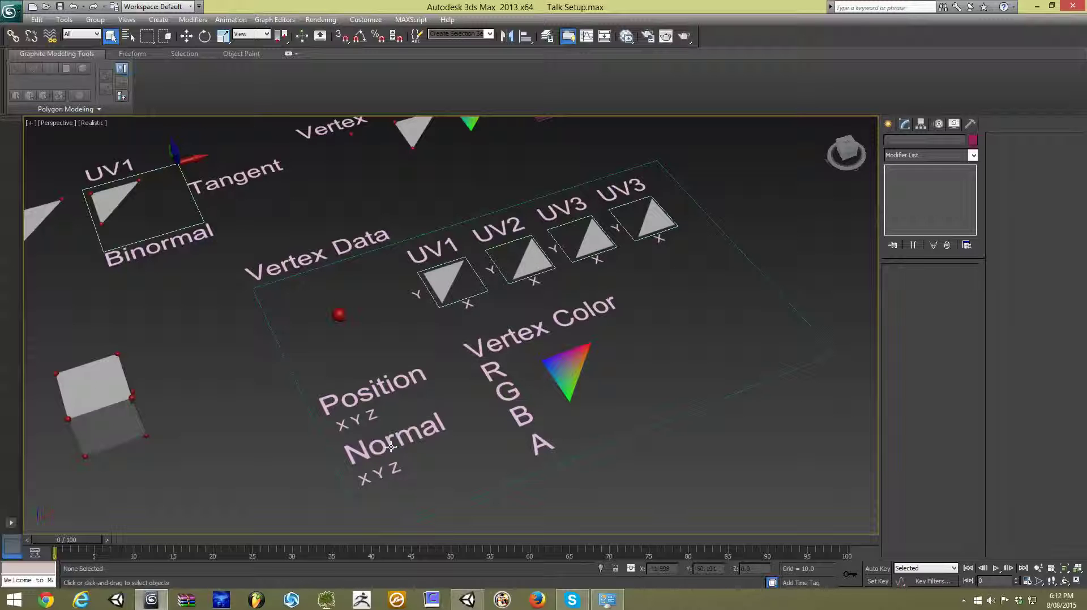
middle_drag(456, 231, 491, 321)
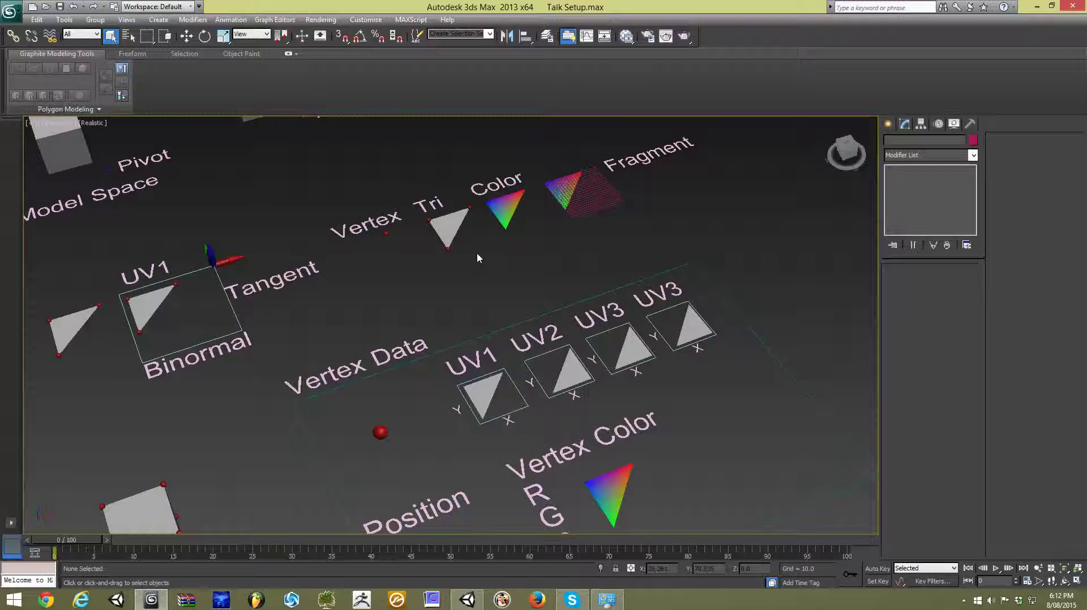
- Select the Tri triangle and frame the view on it with Z
middle_drag(477, 253, 480, 311)
scroll(480, 311, up, 3)
click(479, 310)
key(z)
right_click(498, 229)
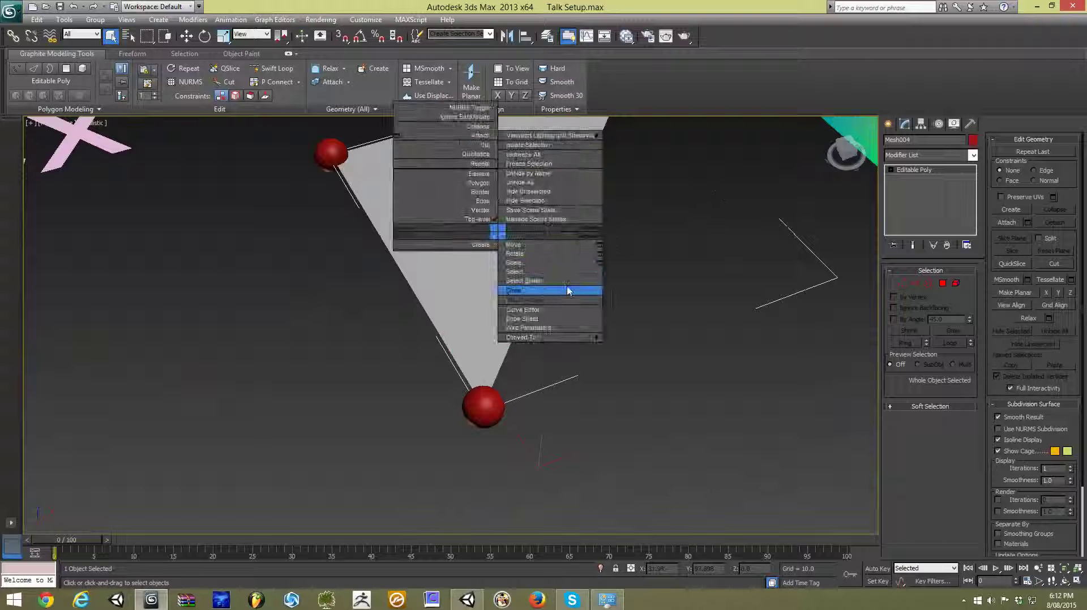
scroll(681, 244, down, 5)
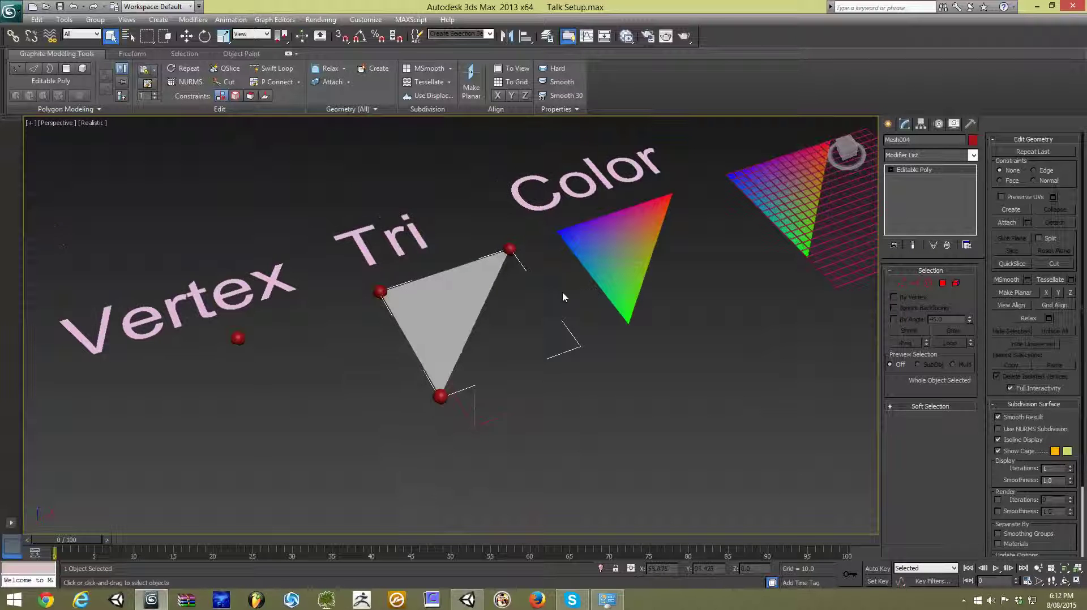
- In Polygon mode, select the triangle's face and Flip its normal toward the camera
click(942, 283)
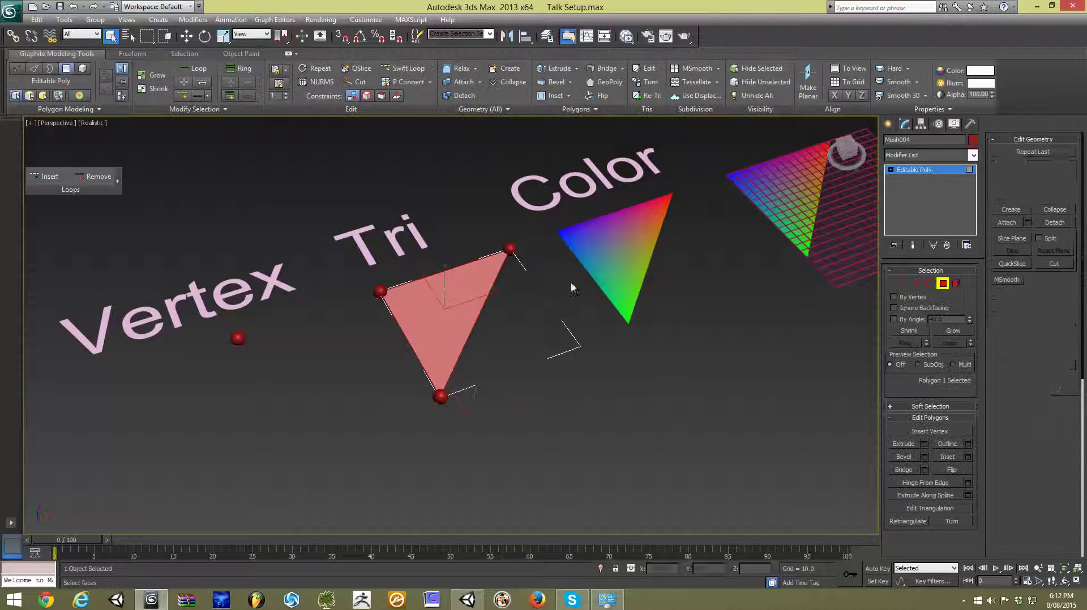
click(952, 470)
click(662, 355)
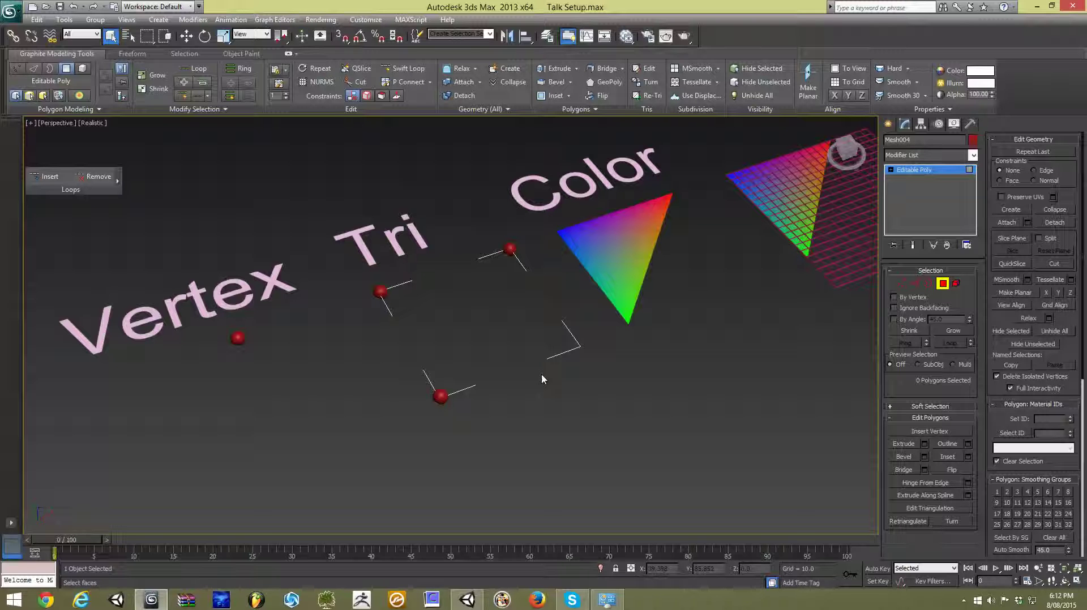
drag(538, 396, 462, 326)
click(959, 472)
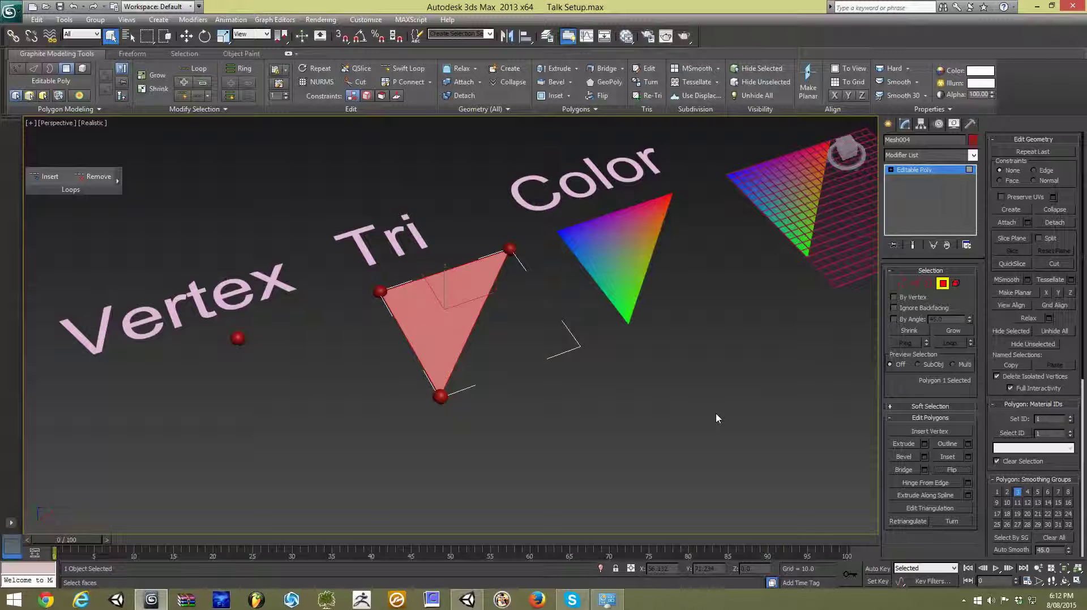
click(944, 284)
click(683, 372)
scroll(482, 346, down, 6)
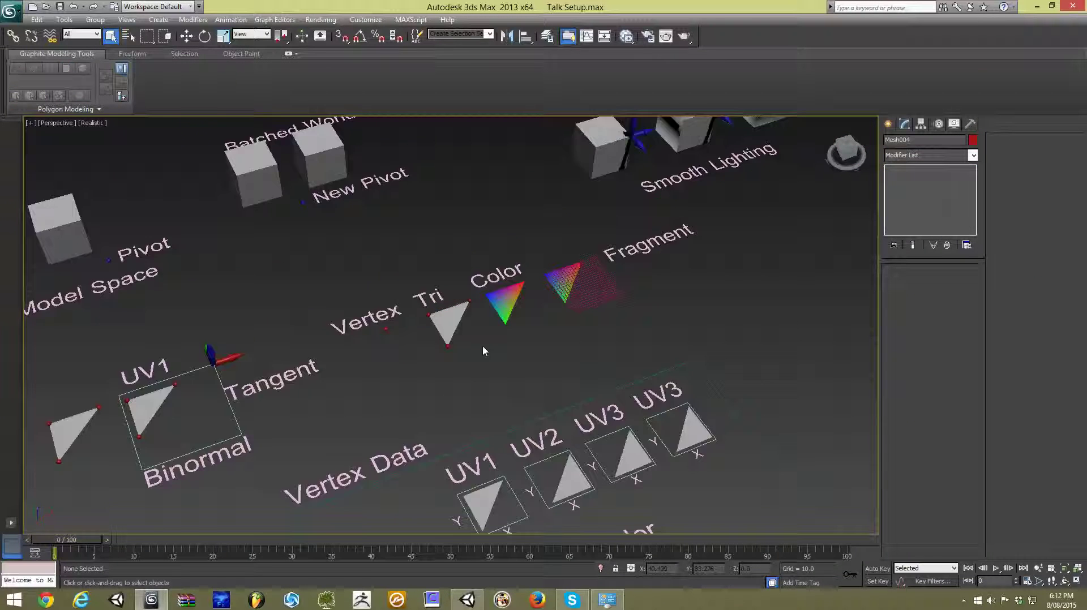
middle_drag(483, 346, 475, 210)
middle_drag(484, 320, 484, 274)
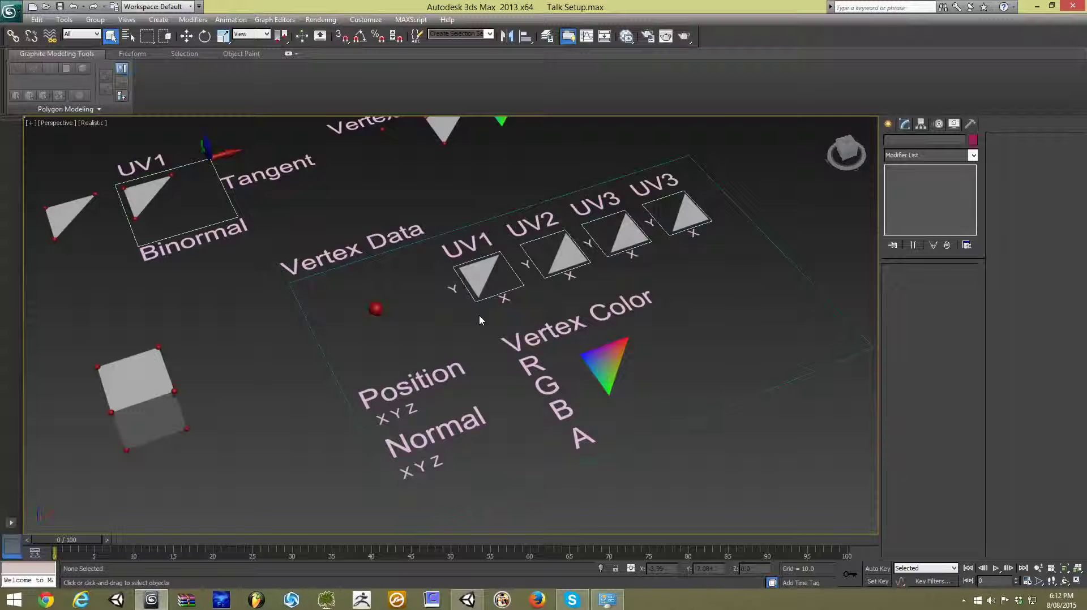
scroll(625, 322, up, 5)
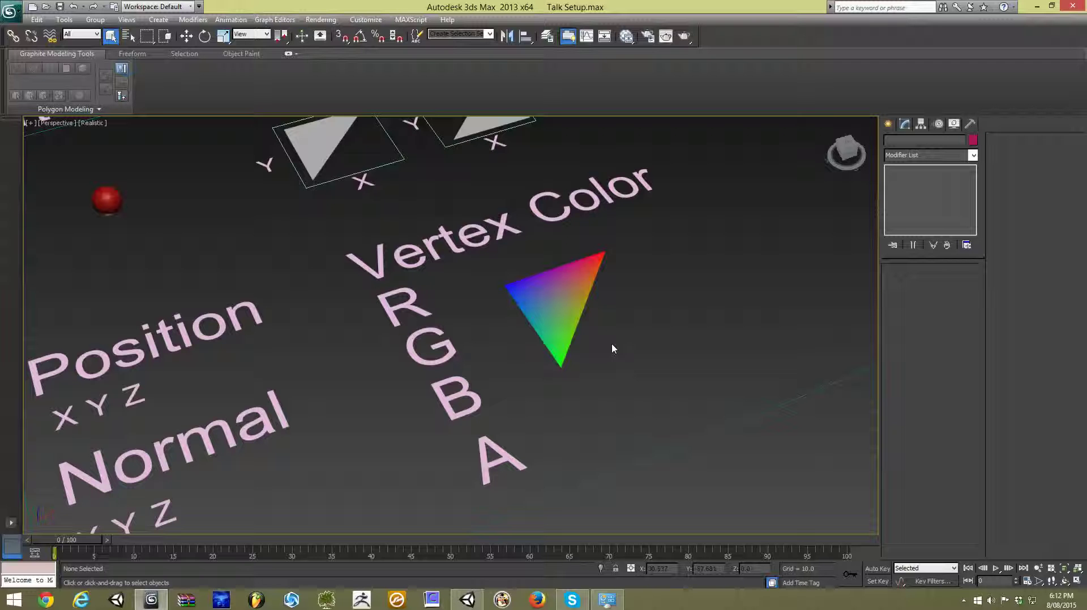
middle_drag(635, 169, 631, 275)
scroll(598, 309, down, 4)
middle_drag(562, 304, 610, 291)
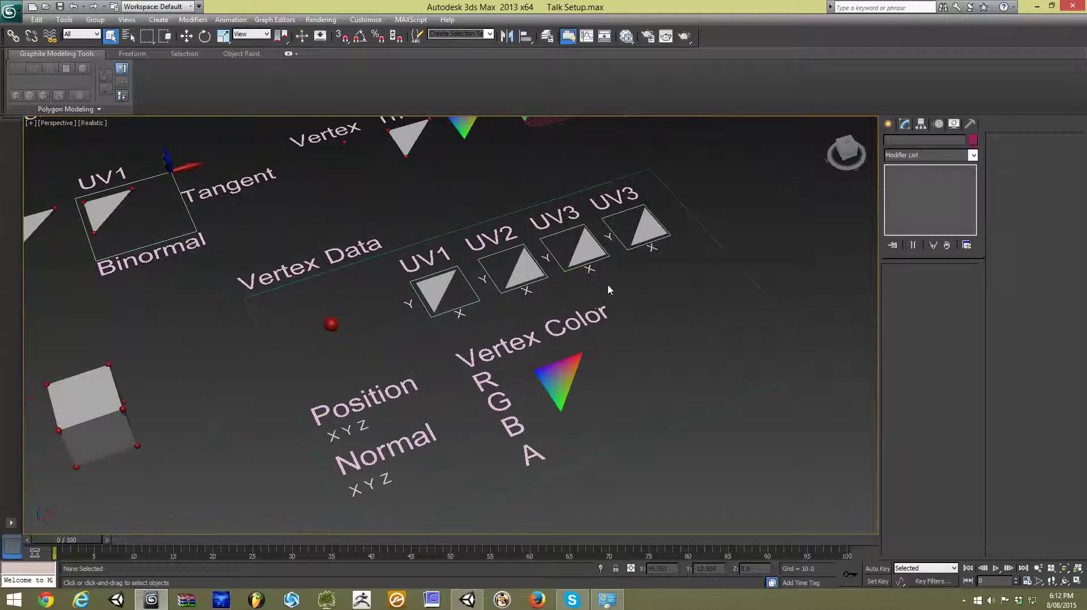
scroll(419, 263, up, 5)
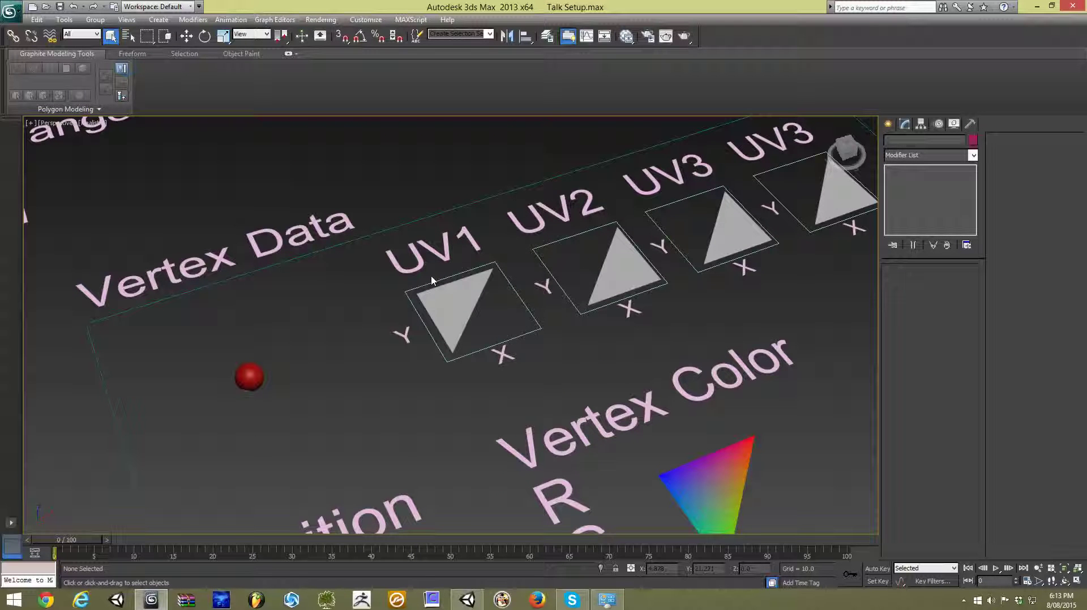
- Select the UV1 triangle beside the Tangent diagram, frame it, and open its UV editor
middle_drag(386, 193, 465, 238)
scroll(340, 225, down, 4)
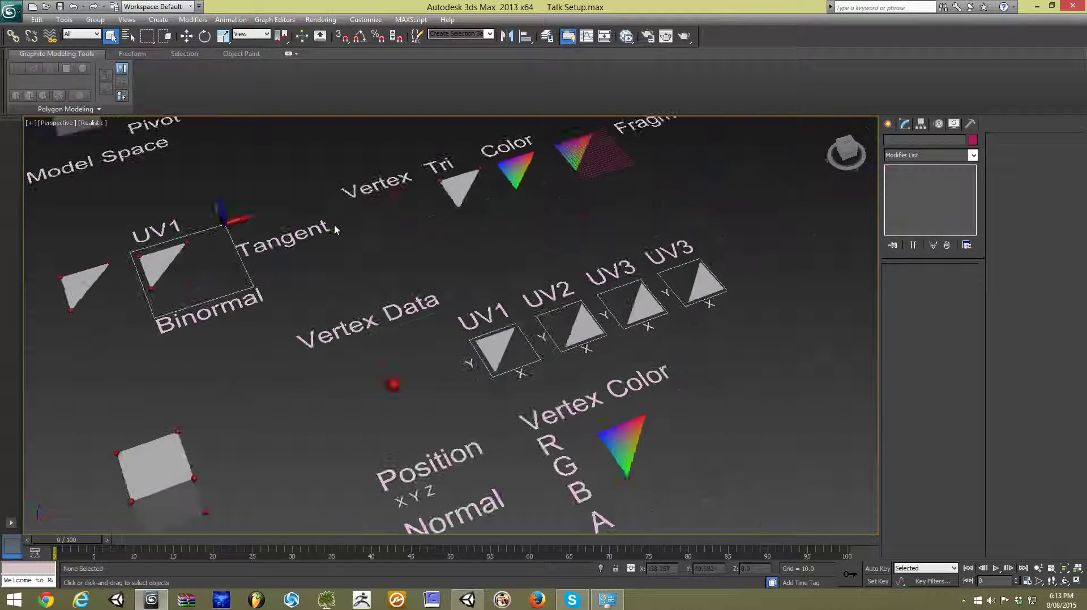
middle_drag(334, 225, 465, 234)
click(291, 265)
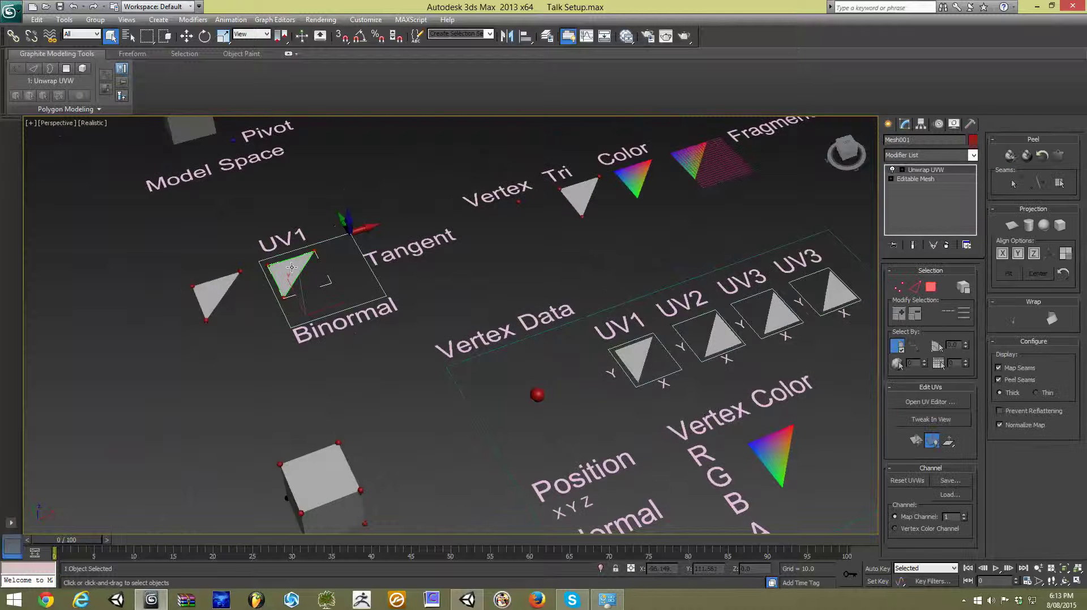
key(z)
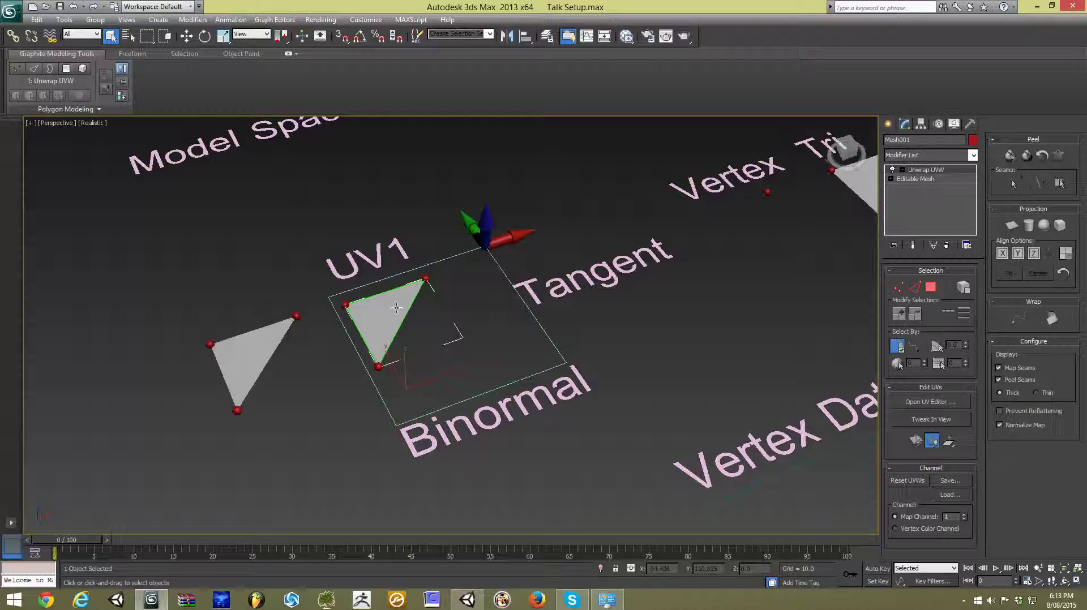
click(928, 402)
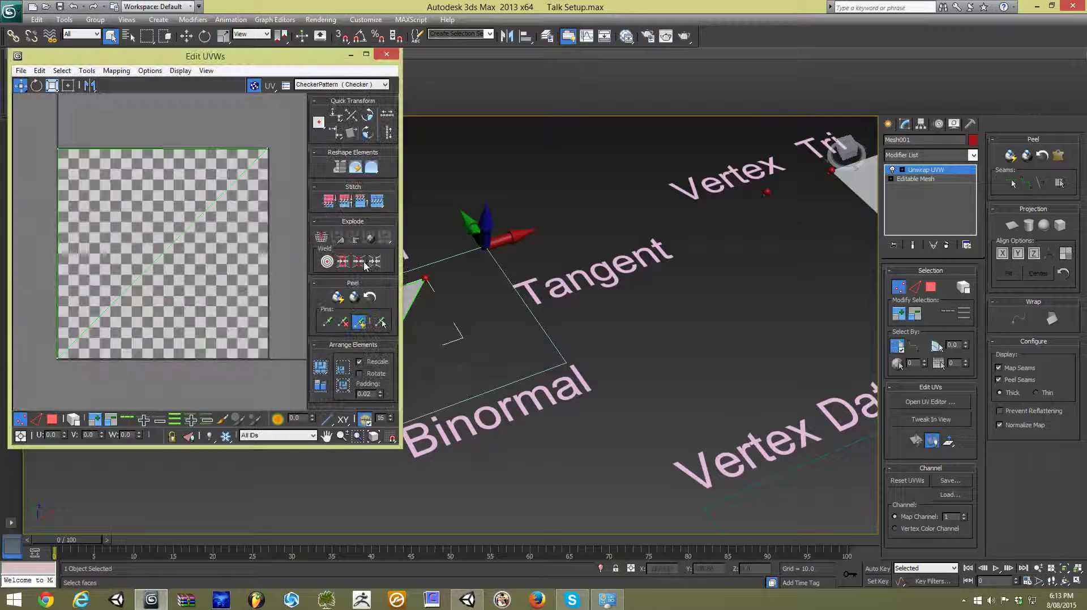
- Select the triangle's UV face, shrink it, and move it across the checker map
drag(41, 133, 67, 154)
key(3)
click(180, 213)
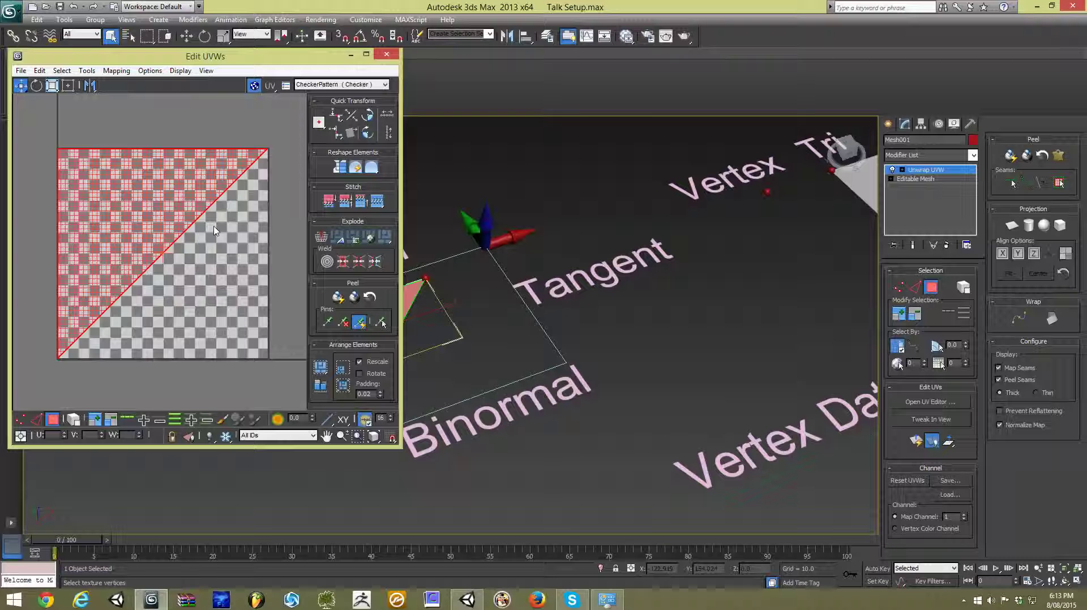
click(52, 85)
drag(133, 193, 199, 211)
click(21, 85)
middle_drag(470, 278, 569, 299)
scroll(569, 299, up, 4)
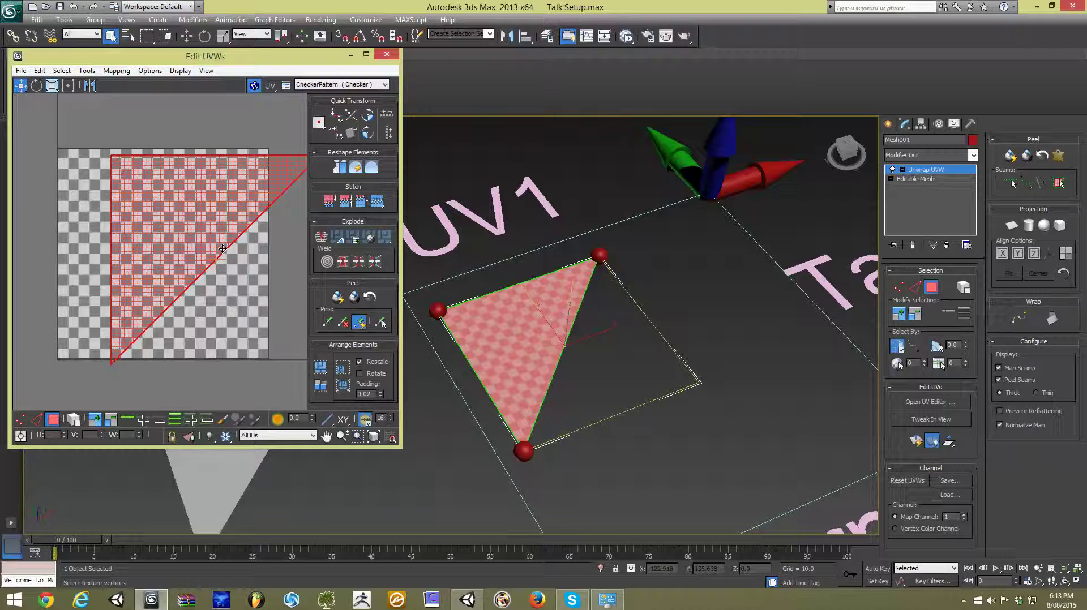
drag(220, 251, 175, 183)
- Select the bottom-left UV vertex to check its W coordinate, deselect it, and close Edit UVWs
click(76, 383)
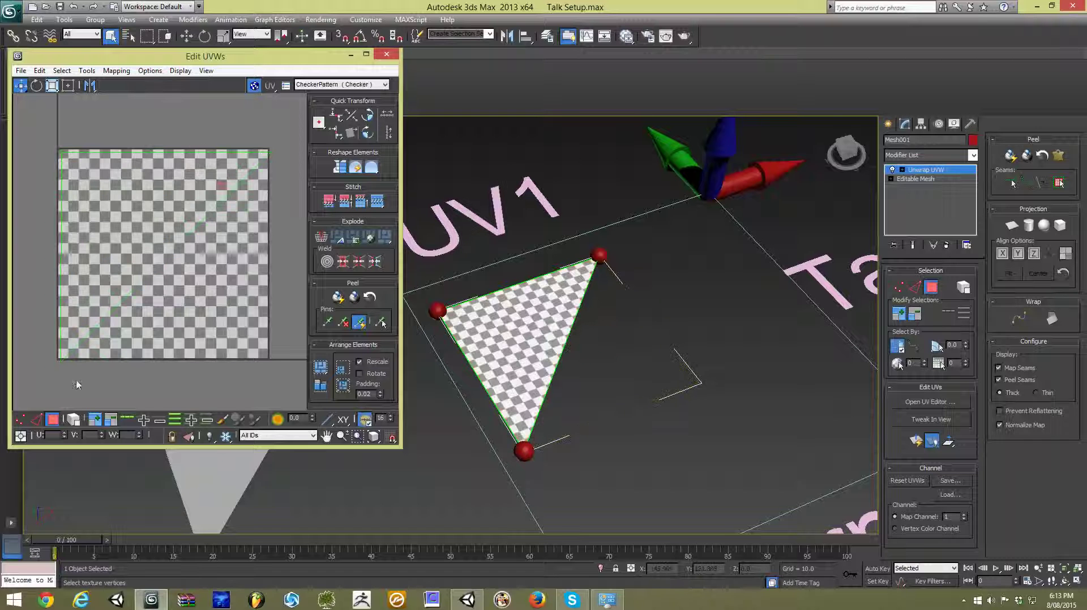
click(20, 419)
drag(52, 338, 94, 384)
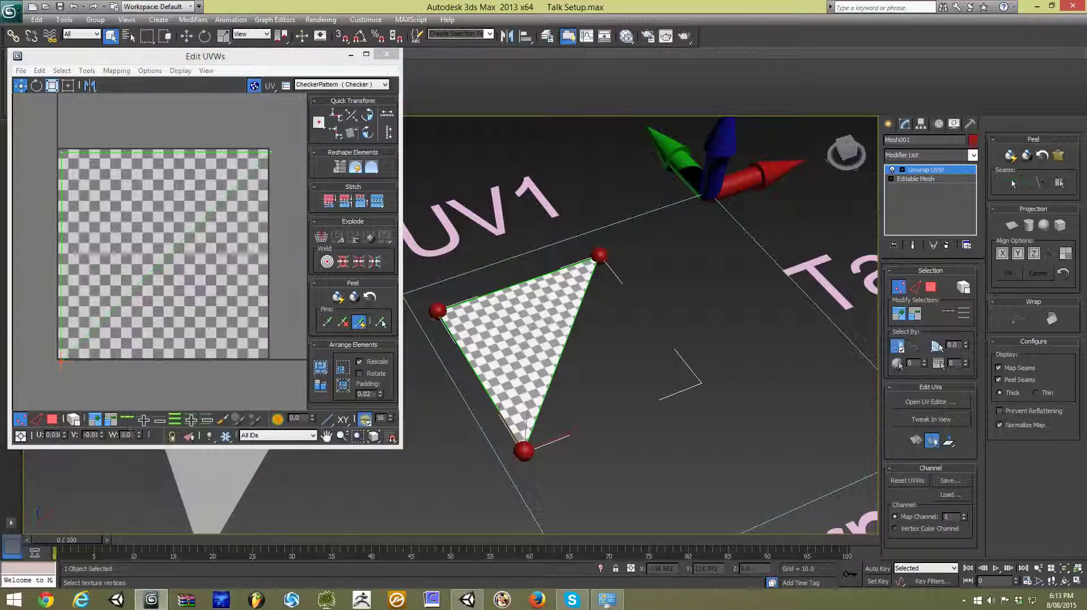
click(125, 435)
click(185, 274)
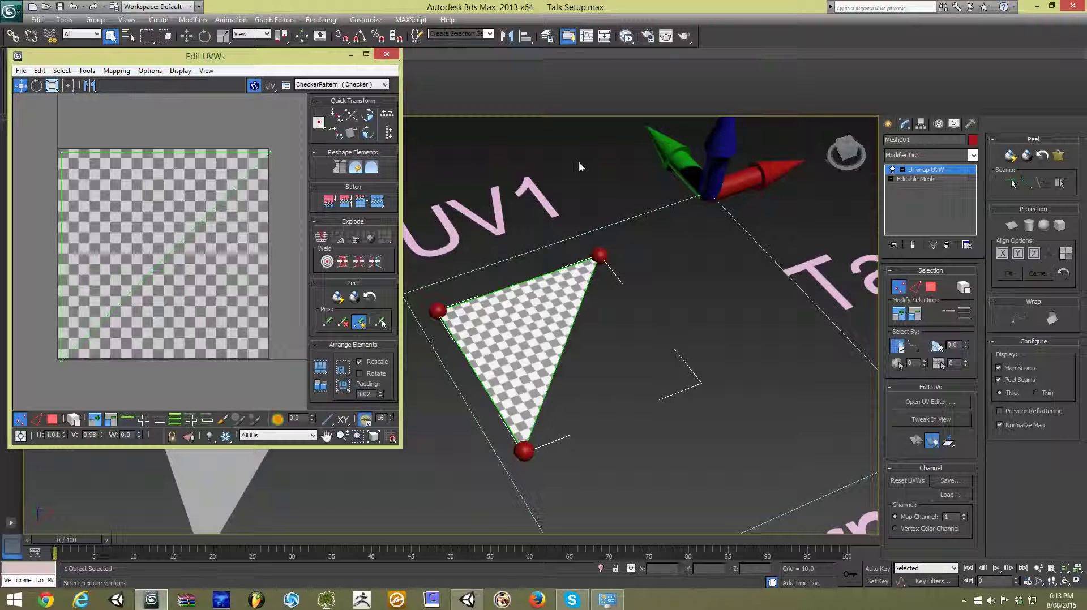
click(386, 54)
scroll(340, 331, down, 6)
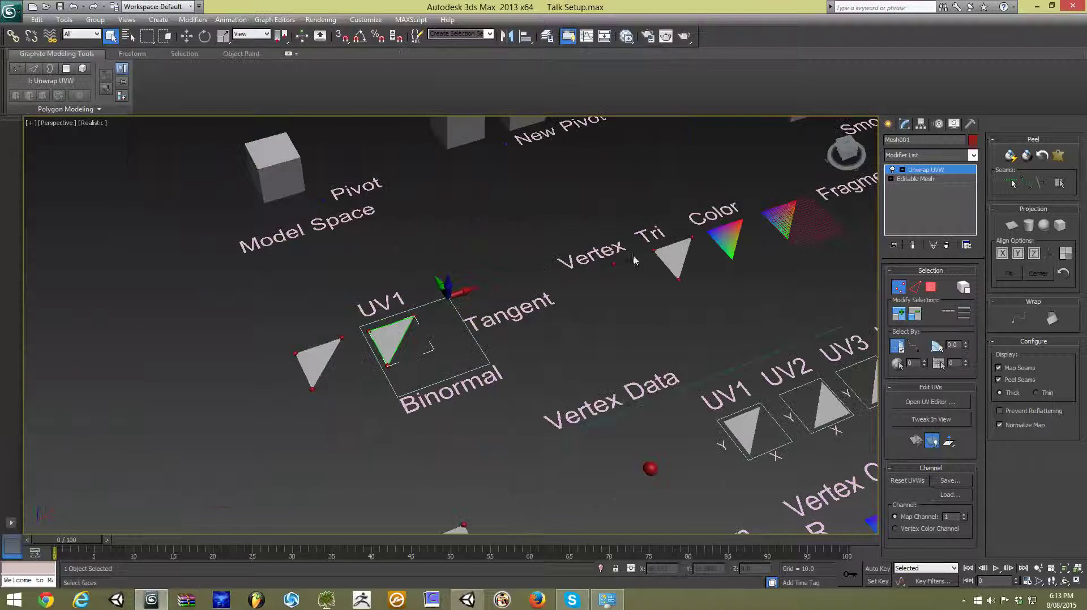
click(617, 311)
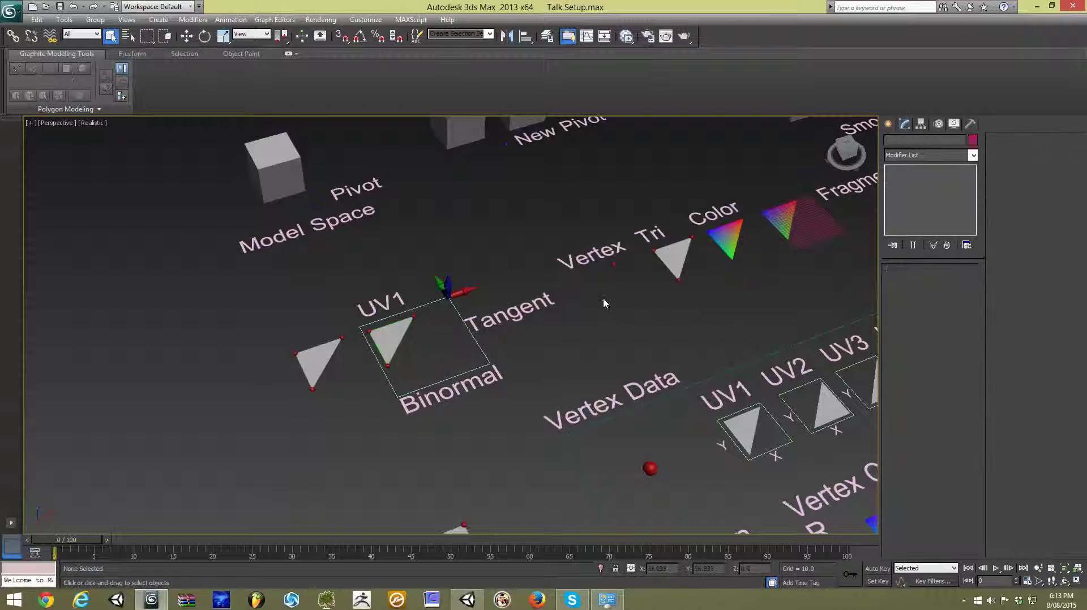
middle_drag(636, 321, 437, 195)
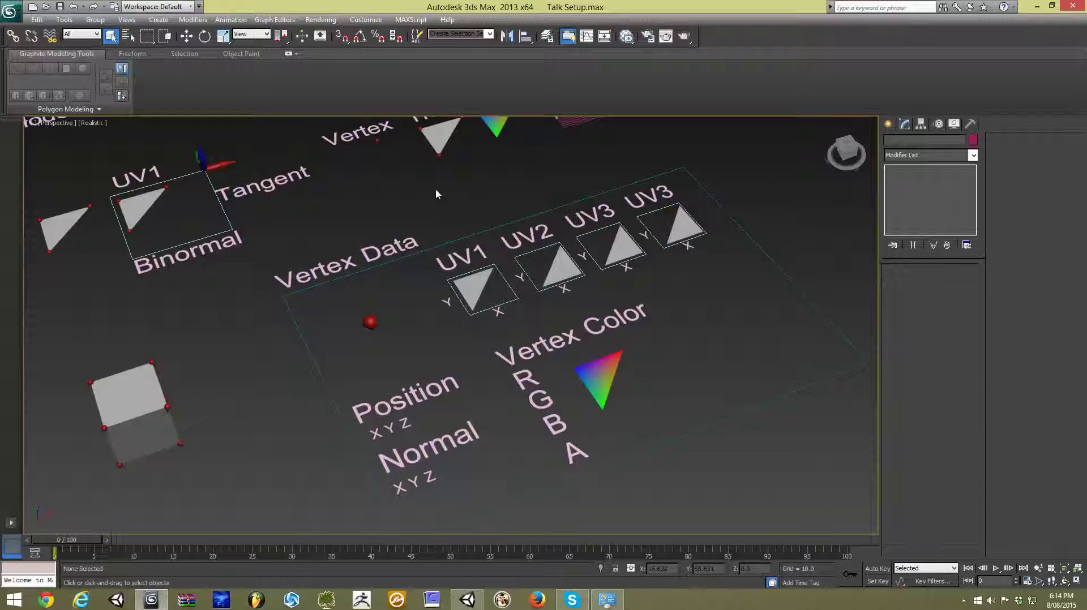
middle_drag(468, 197, 463, 218)
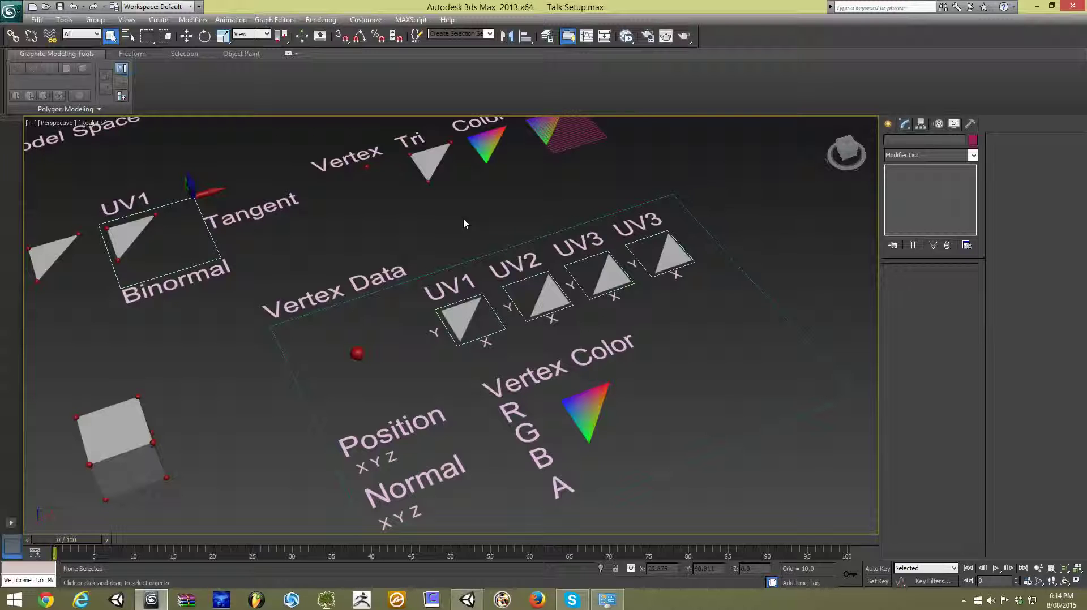
scroll(464, 220, up, 6)
scroll(464, 245, down, 3)
middle_drag(470, 273, 440, 234)
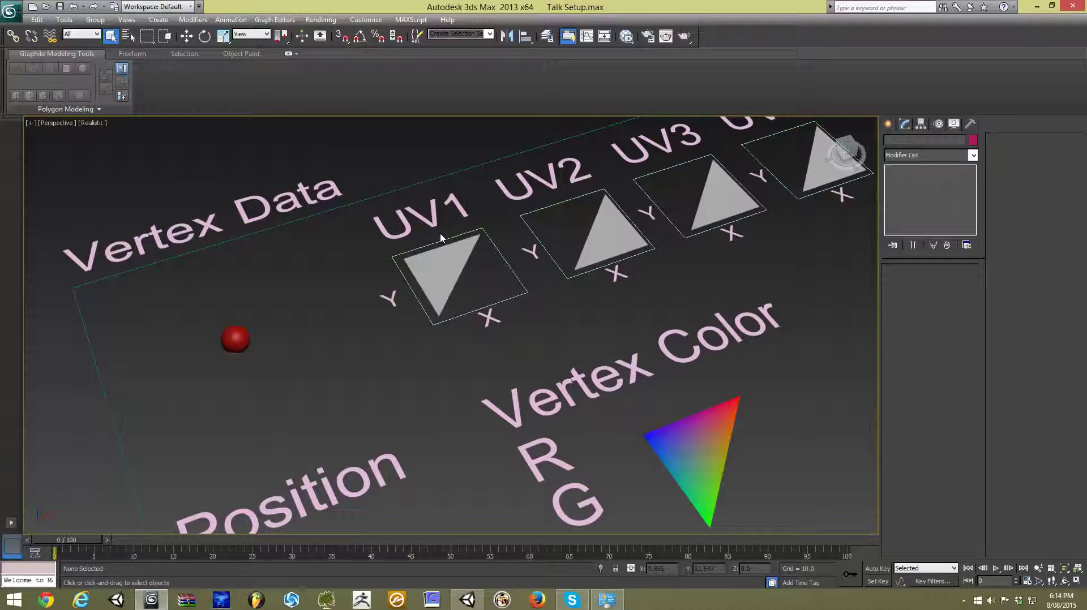
scroll(453, 266, down, 4)
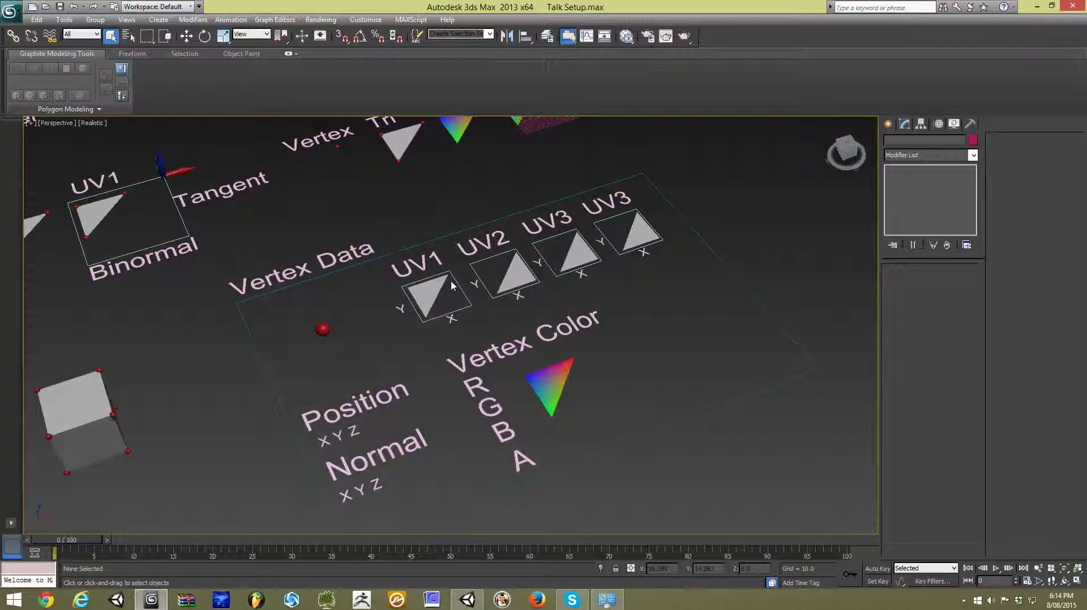